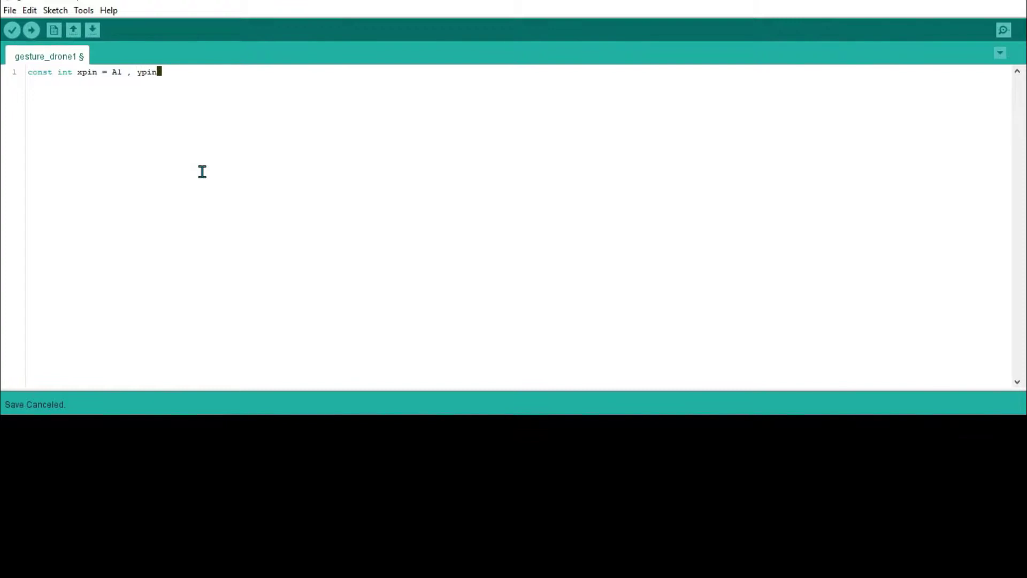
text( = A0 , x =10, y=)
text(9;)
- Declare the pin constants and xax, yax variables, and set xpin and ypin as INPUT in setup()
key(Return)
text(int xax , yax)
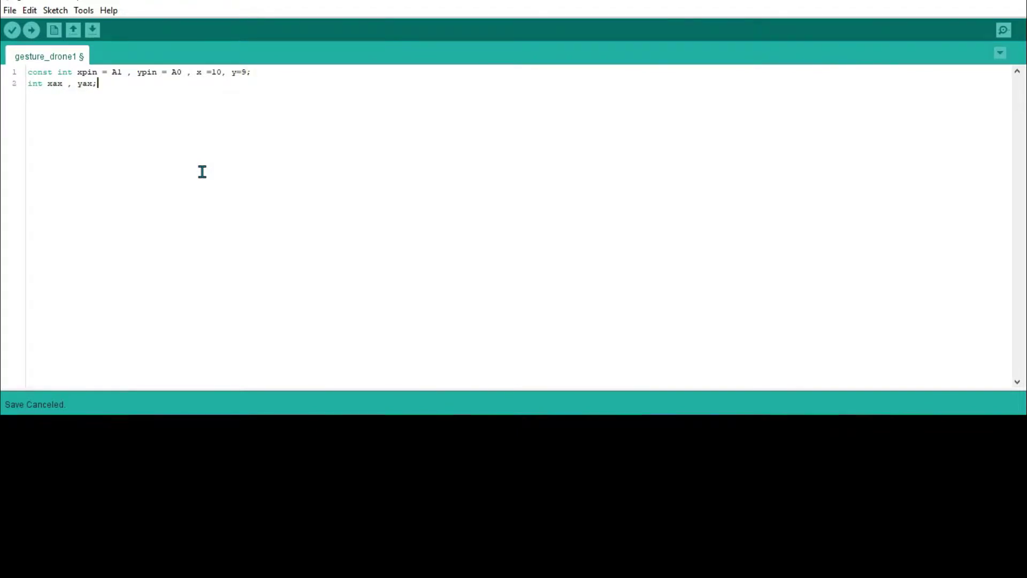
text(void setup(){)
key(Return)
text(pinMode)
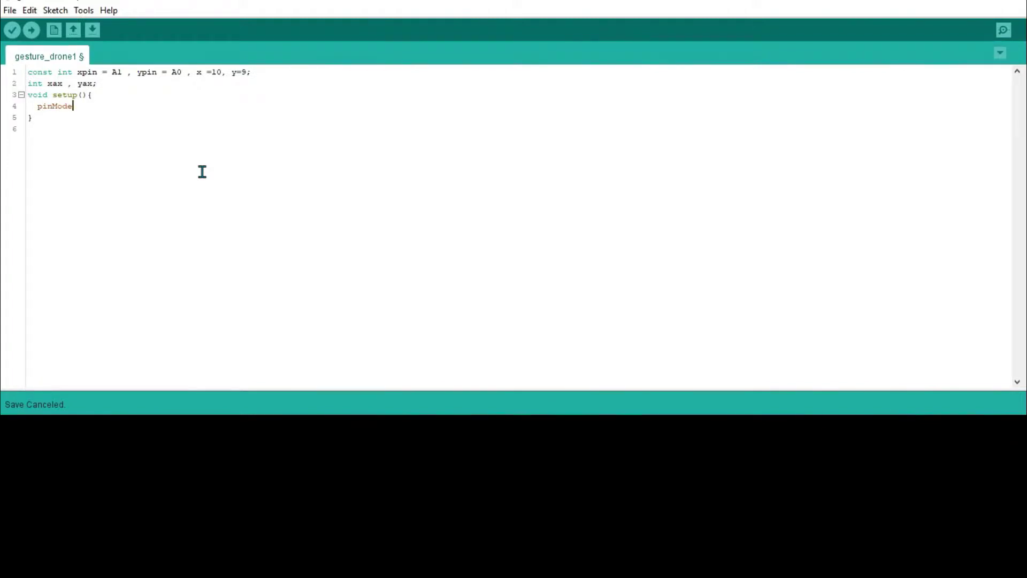
text((xpin,)
text(INPUT)
key(End)
text(;)
key(shift+Home)
key(ctrl+c)
key(End)
key(Return)
key(ctrl+v)
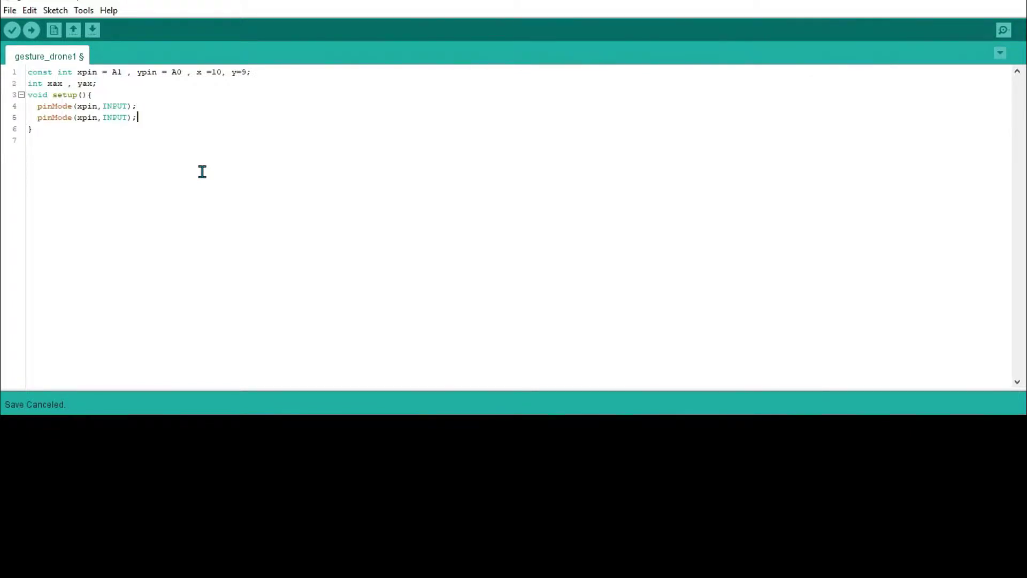
key(ctrl+Left)
key(ctrl+Left)
key(ctrl+Left)
key(Delete)
text(y)
text(inMode)
text((y,OUTPUT)
text(;)
- Add pinMode lines making y and x OUTPUT, and leave blank lines for loop()
key(shift+Home)
key(ctrl+c)
key(End)
key(Return)
key(ctrl+v)
key(ctrl+Left)
key(ctrl+Left)
key(ctrl+Left)
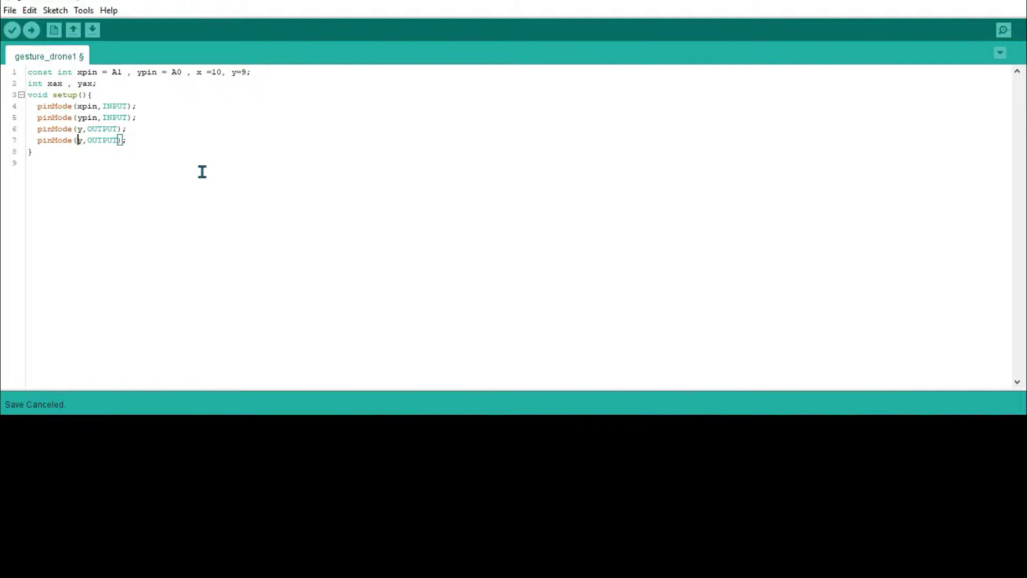
key(Delete)
text(x)
key(End)
key(Down)
key(Return)
text(void loop(){)
- Write loop() setting xax and yax to map(analogRead) of xpin, ypin from 230–370 to -10…10, then auto-format
key(Return)
text(xax = m)
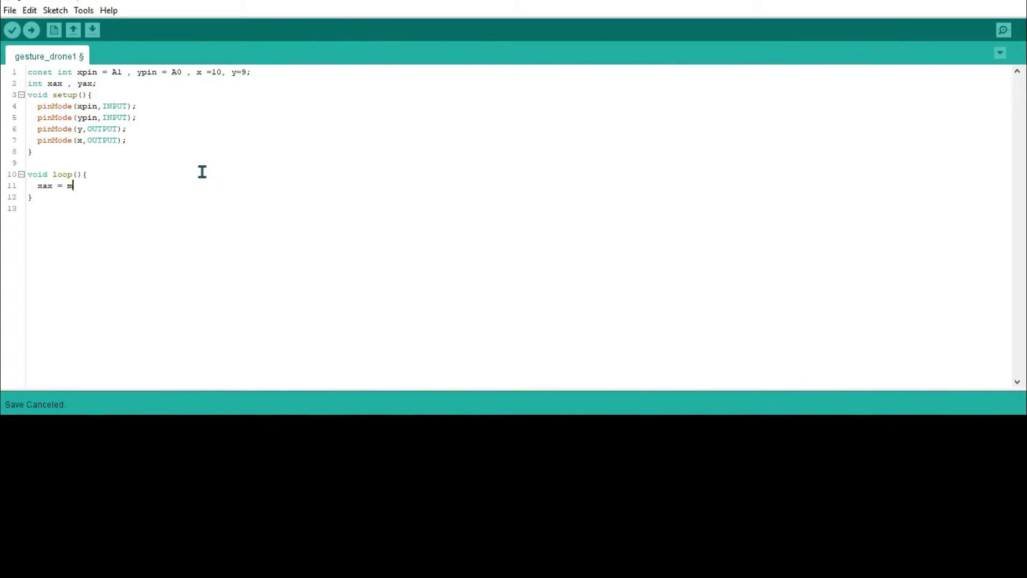
text(ap(analogR)
text(ead(xp)
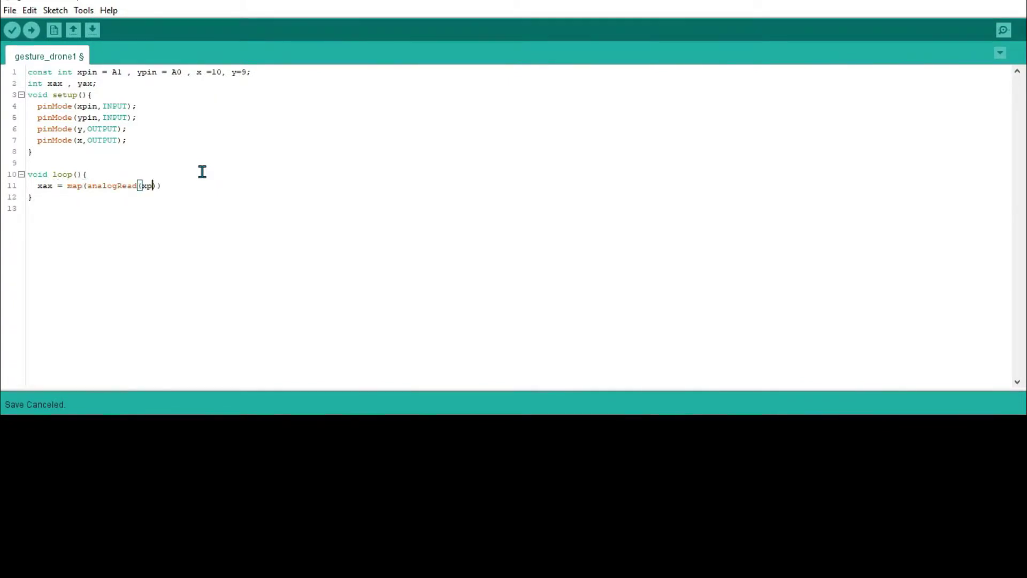
text(in)
key(Right)
text(,230)
text(,370,-10,10))
text(;)
key(Return)
text(yax)
text( = map ()
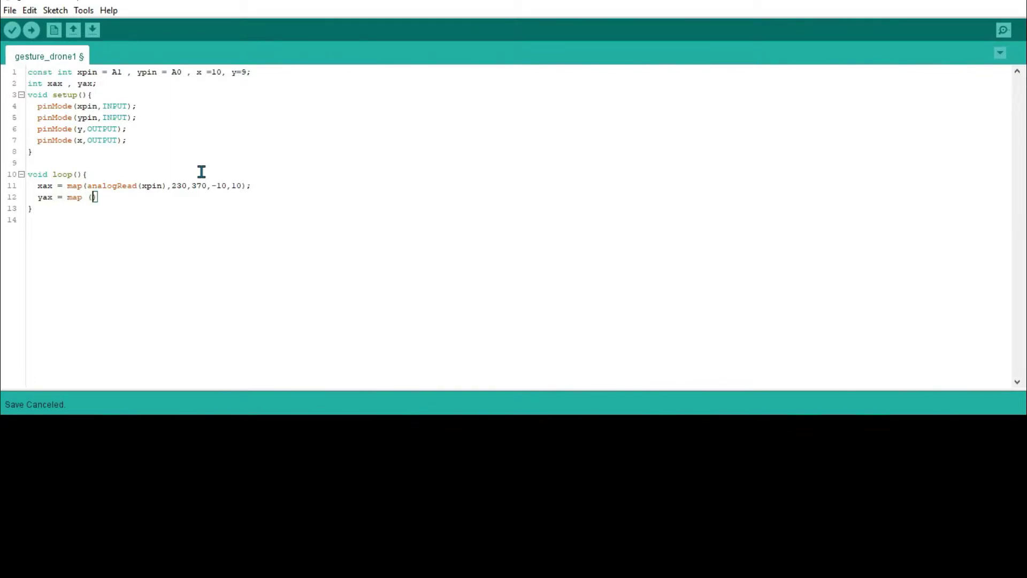
text(analogRead)
text((ypin),2)
text(30,370,-10,)
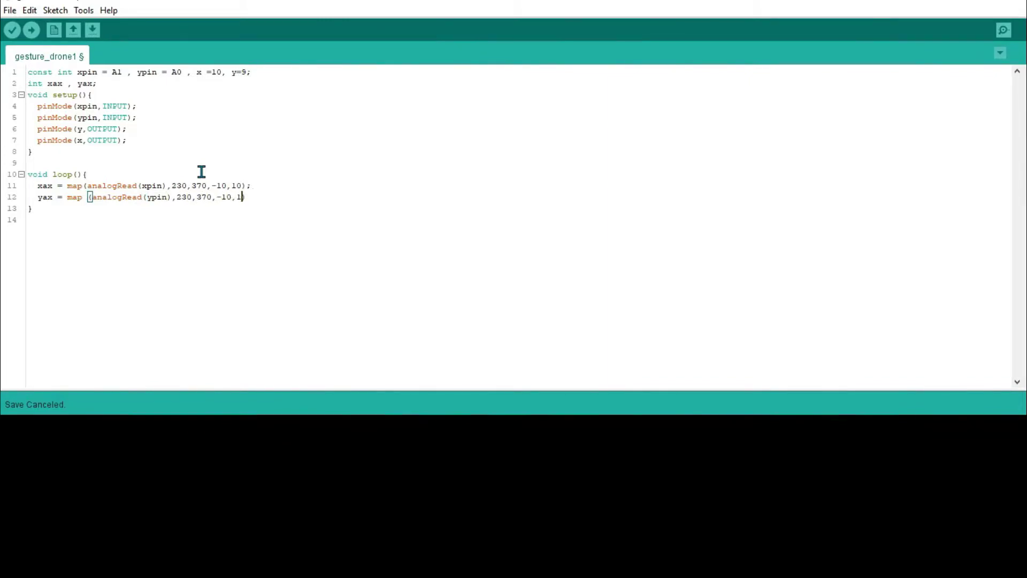
text(10);)
key(ctrl+t)
key(Return)
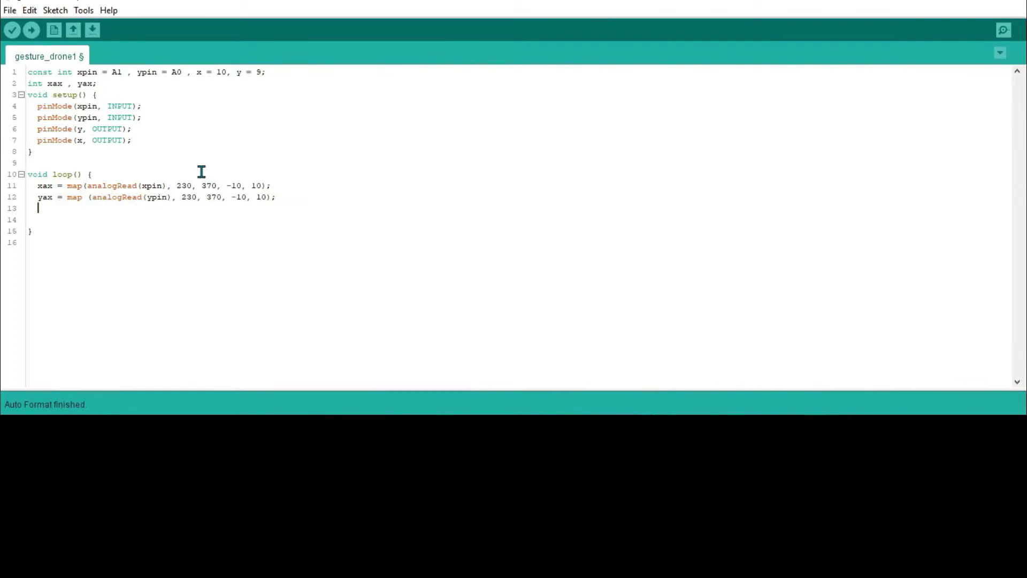
text(if()
text(yax < -4)
text() analogW)
text(rite())
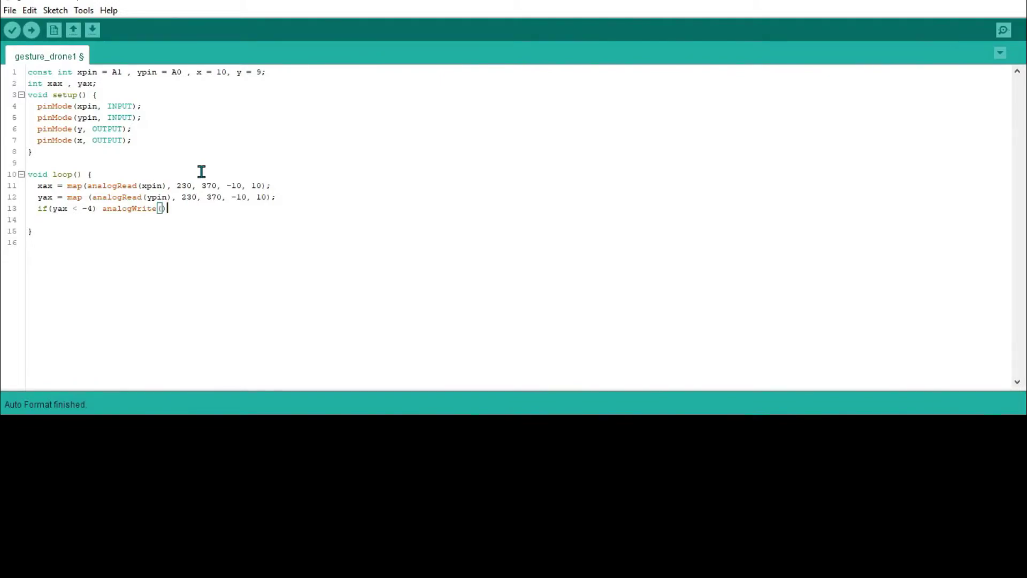
text(y , 0);)
- Write the yax threshold lines: analogWrite(y, 0) below -4 and analogWrite(y, 180) above 4
key(shift+Home)
key(ctrl+c)
key(End)
key(Return)
key(ctrl+v)
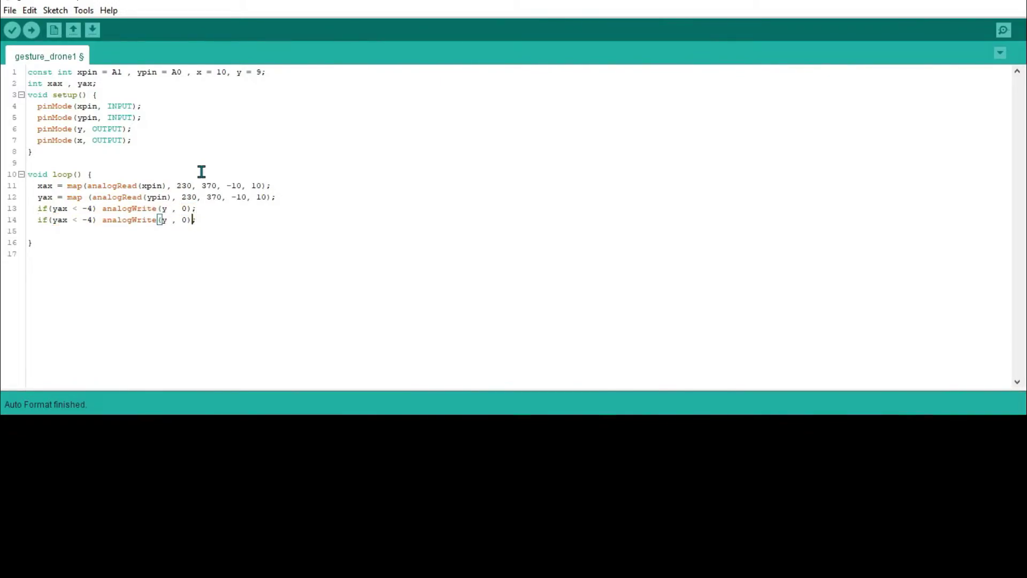
key(Home)
key(ctrl+Right)
key(ctrl+Right)
key(ctrl+Right)
key(Delete)
key(Delete)
text(>)
key(ctrl+Right)
key(ctrl+Right)
key(ctrl+Right)
text(18)
- Duplicate both threshold lines and change them to test xax and write to x
key(shift+Down)
key(shift+End)
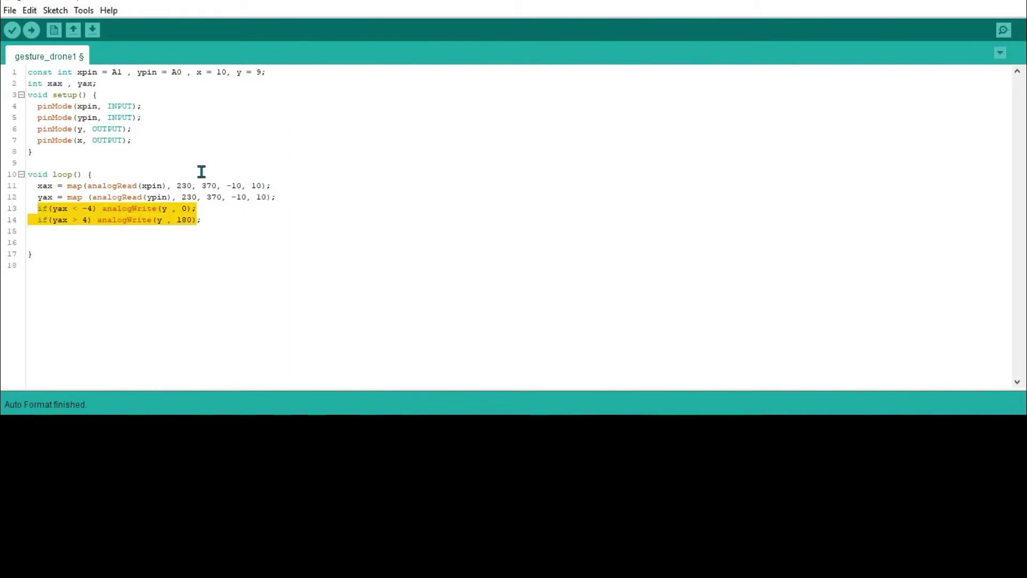
key(ctrl+c)
key(Right)
key(Return)
key(ctrl+v)
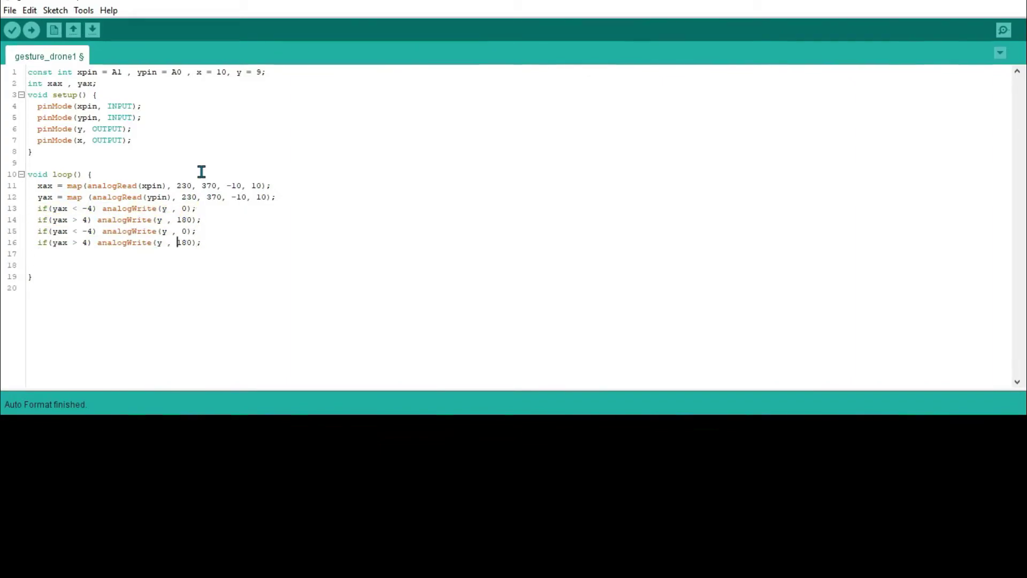
click(68, 231)
key(BackSpace)
text(x)
key(Down)
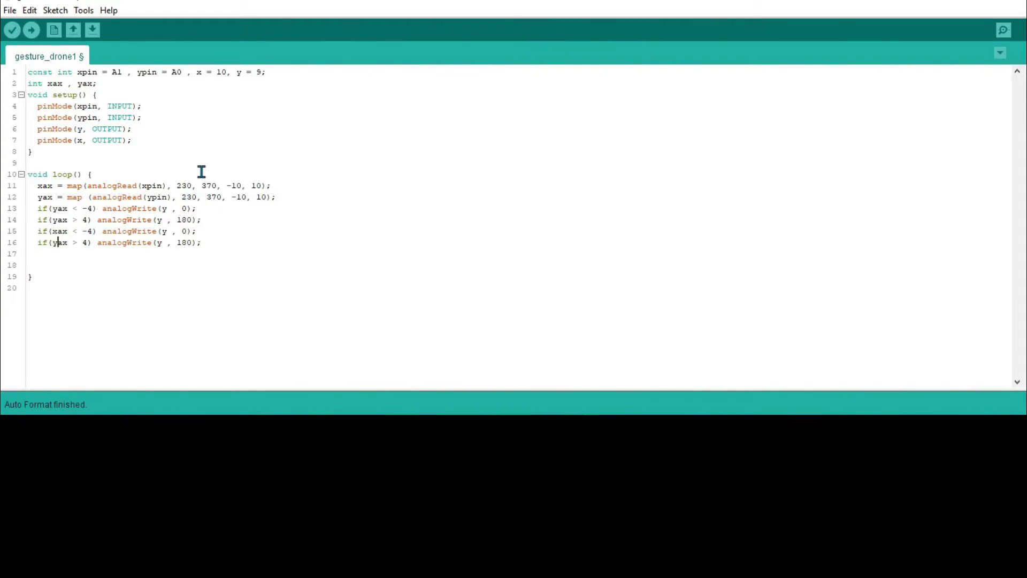
key(Left)
key(BackSpace)
text(x)
key(Up)
key(BackSpace)
text(x)
- Add a line writing 75 to x when xax is between -4 and 4, and duplicate it
key(End)
key(Return)
text(f(xax < )
text(4 and xax >)
text(-4))
text( analogWrite)
text(()
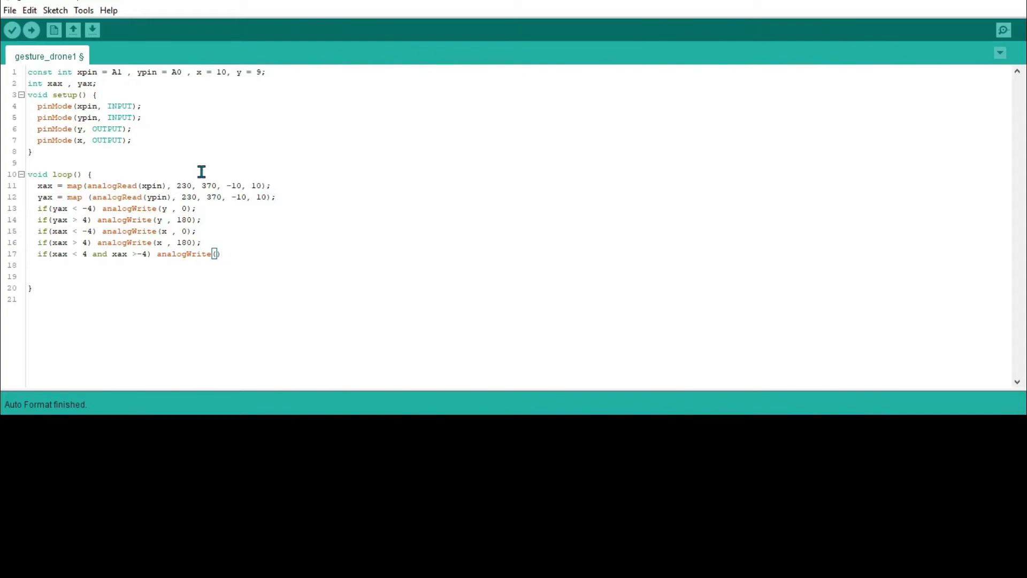
text(x,75))
text(;)
key(shift+Home)
key(ctrl+c)
key(End)
key(Return)
key(ctrl+v)
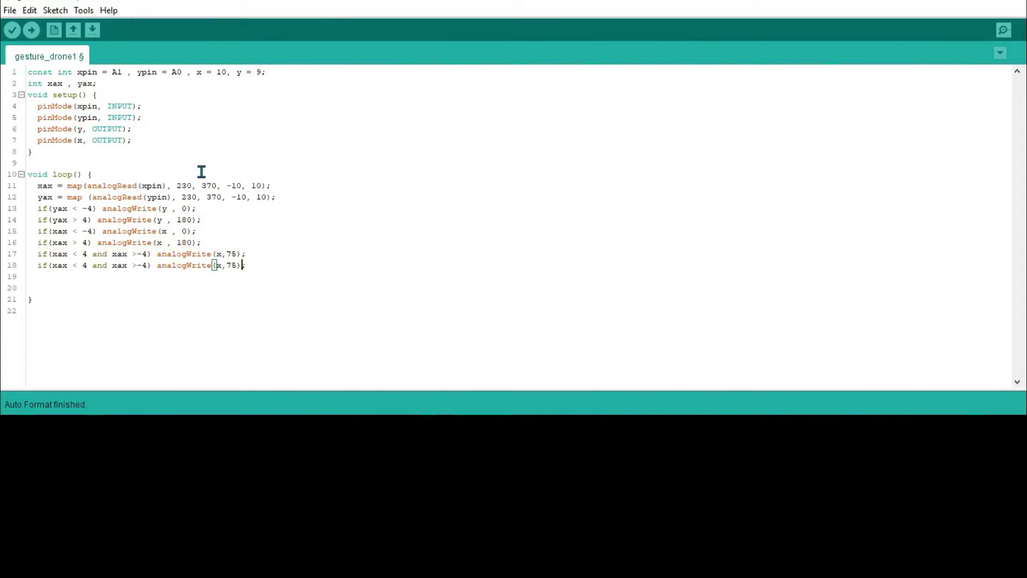
- Change the duplicate to test yax and write to y, then save and auto-format the sketch
key(Left)
key(Left)
key(Left)
key(Left)
key(BackSpace)
text(y)
key(Right)
key(Left)
key(Left)
key(Left)
key(BackSpace)
text(y)
key(ctrl+s)
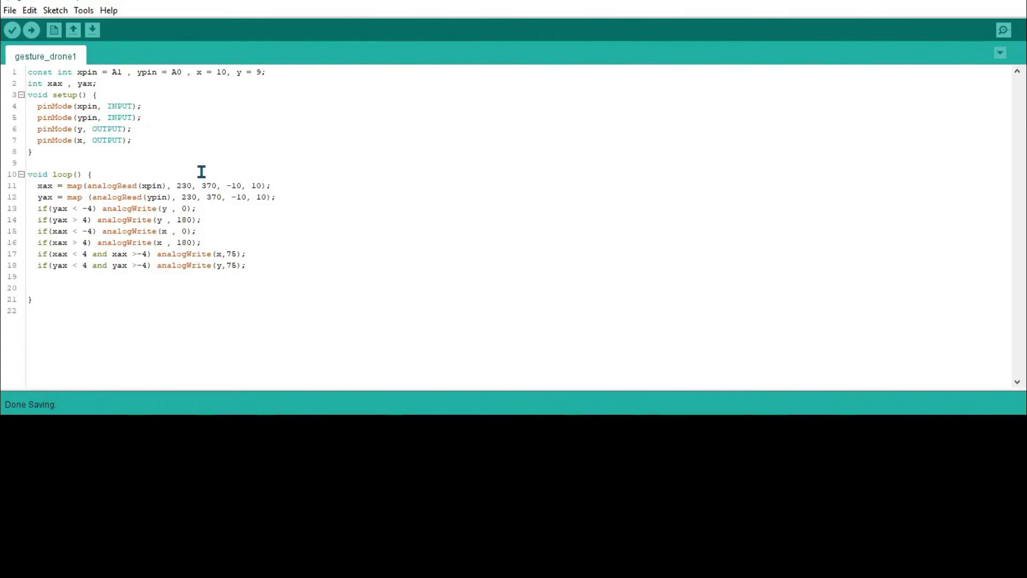
key(ctrl+t)
key(ctrl+t)
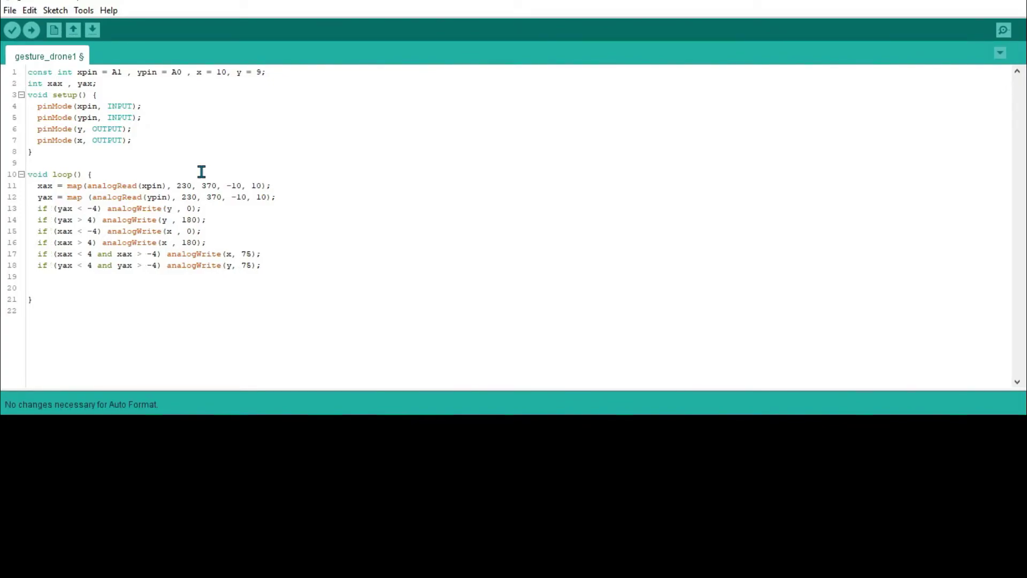
- Confirm the Arduino Nano board and COM12 port, then upload gesture_drone1
click(84, 9)
mouse_move(138, 151)
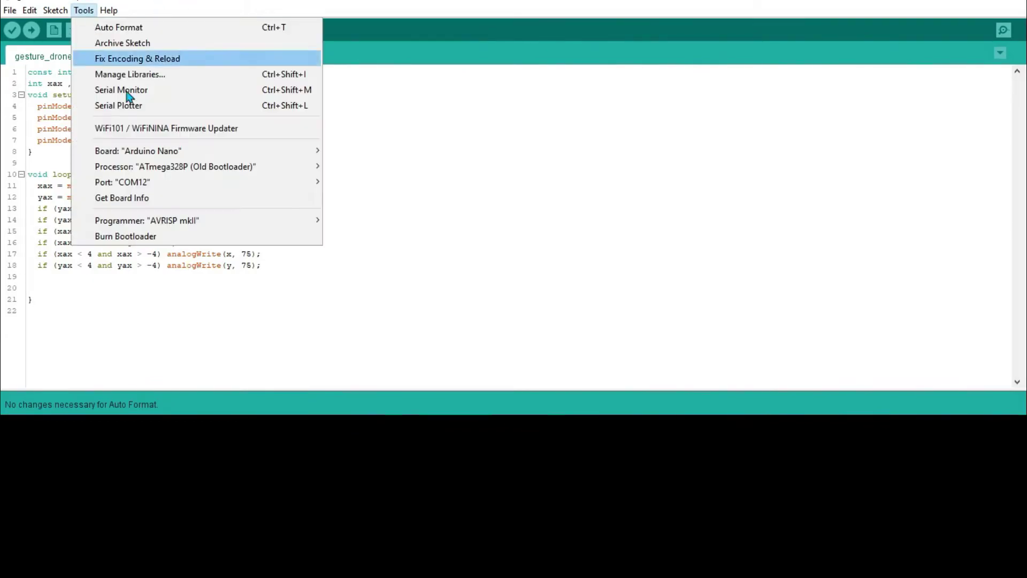
click(31, 33)
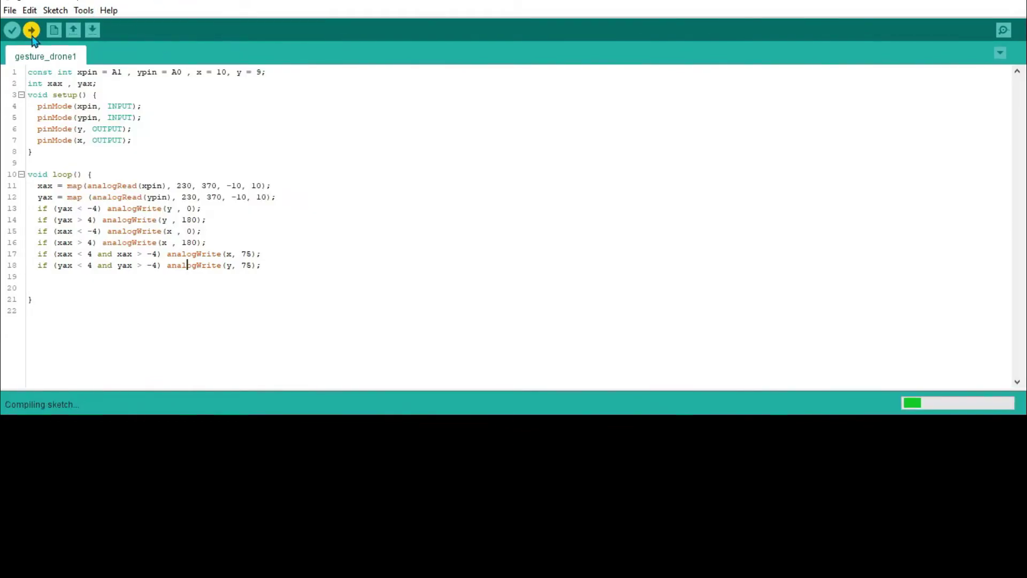